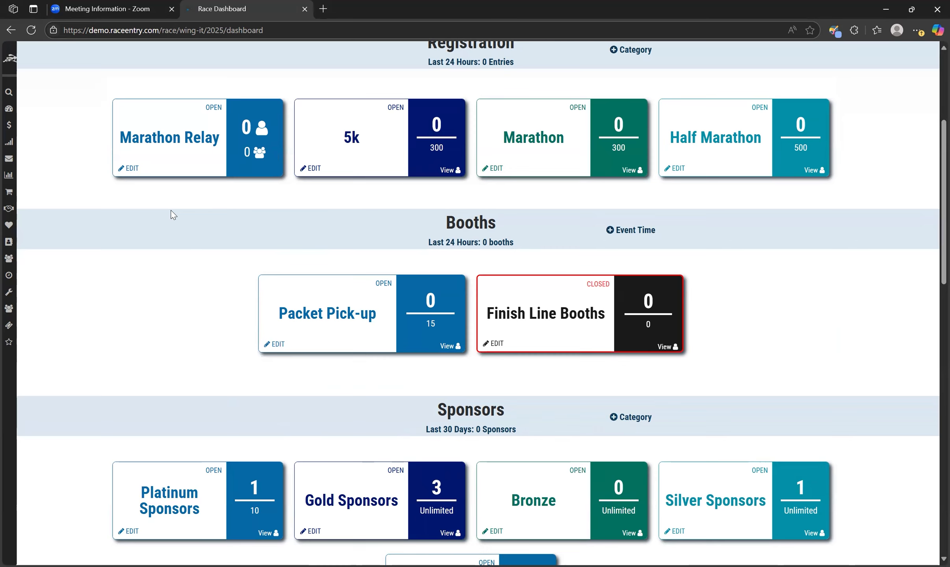
Step: Open the sponsor form editor and its settings
scroll(174, 215, up, 1)
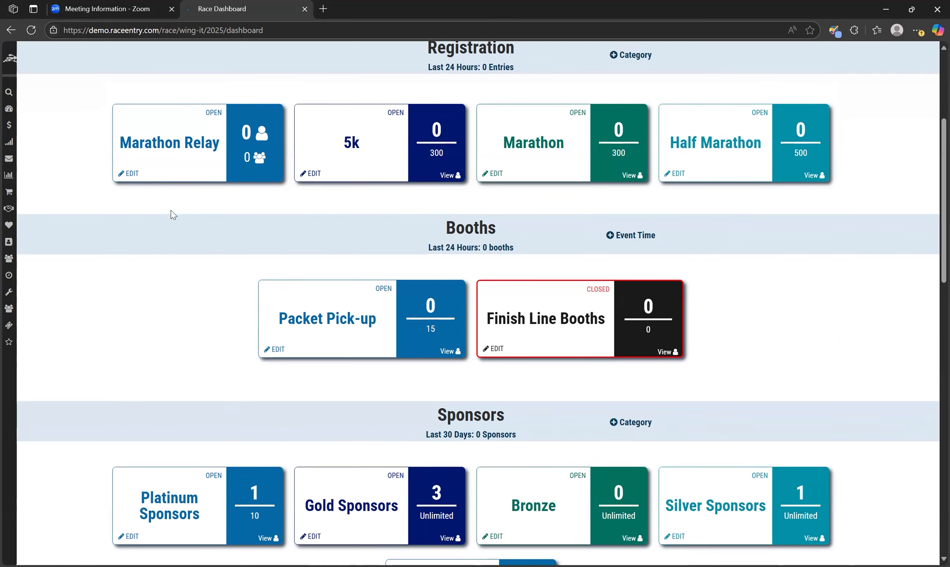
scroll(173, 215, up, 5)
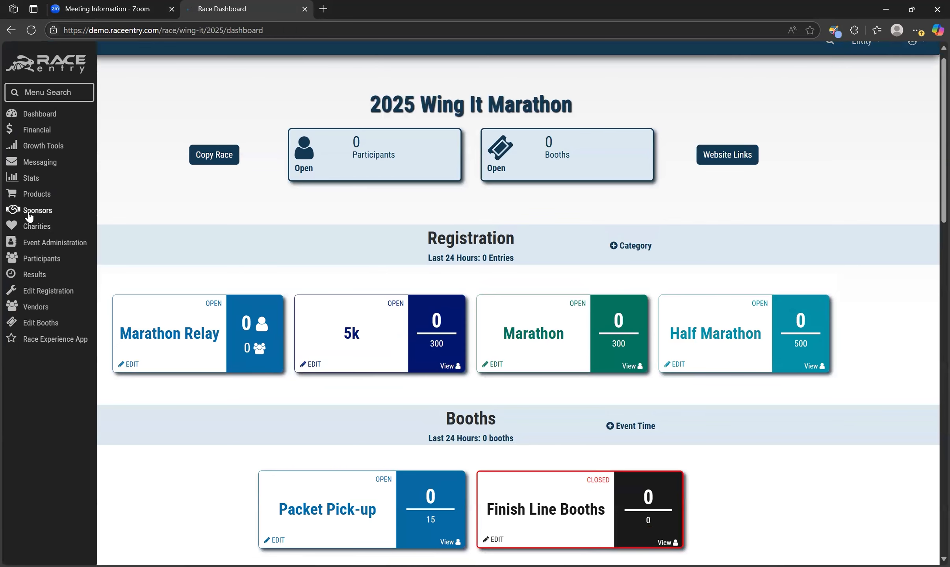
click(28, 211)
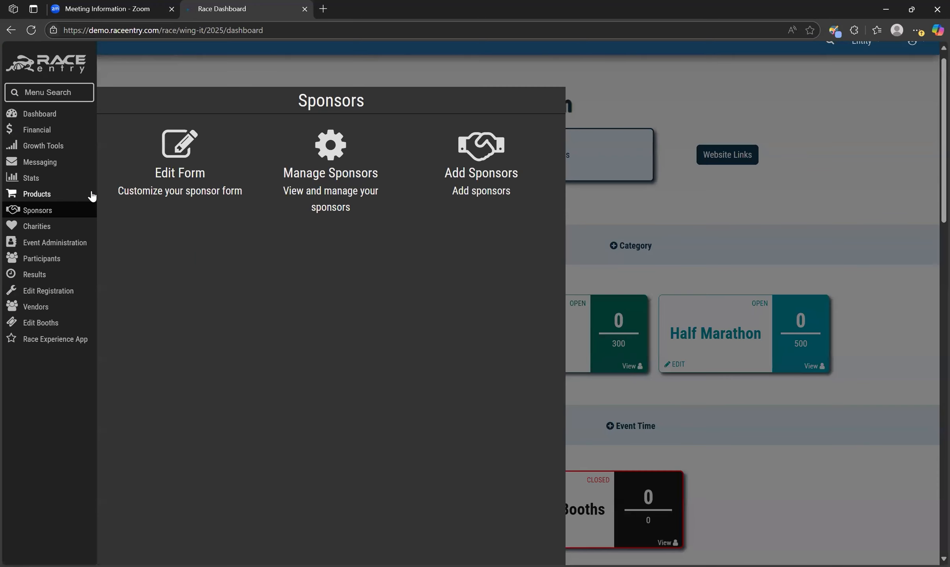
click(155, 199)
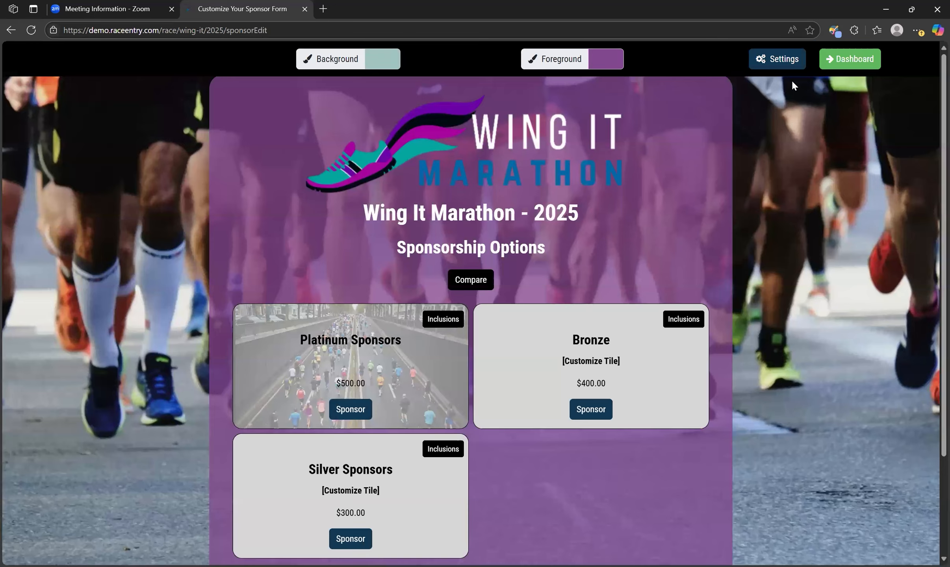
click(795, 59)
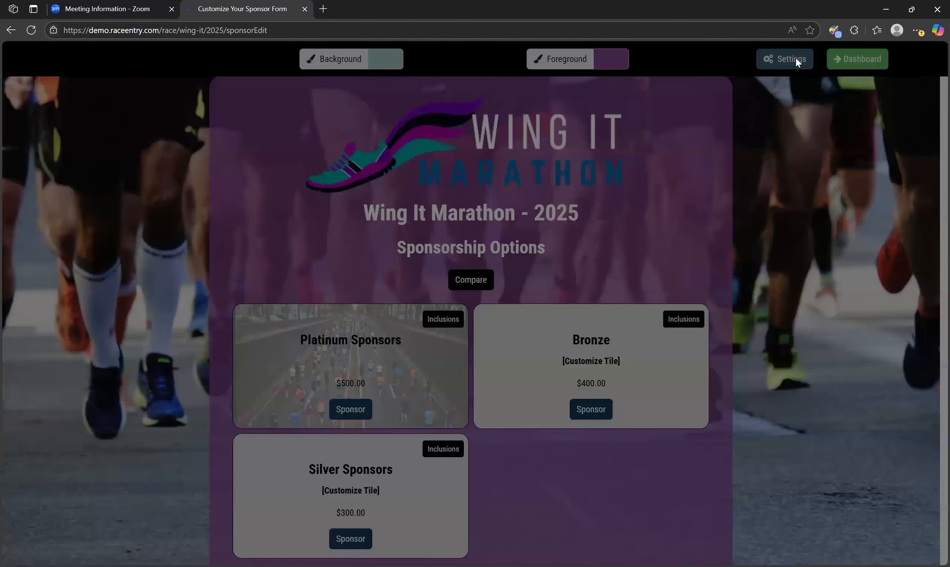
Step: Set who pays the online fee to Wing It Marathon
scroll(386, 277, down, 1)
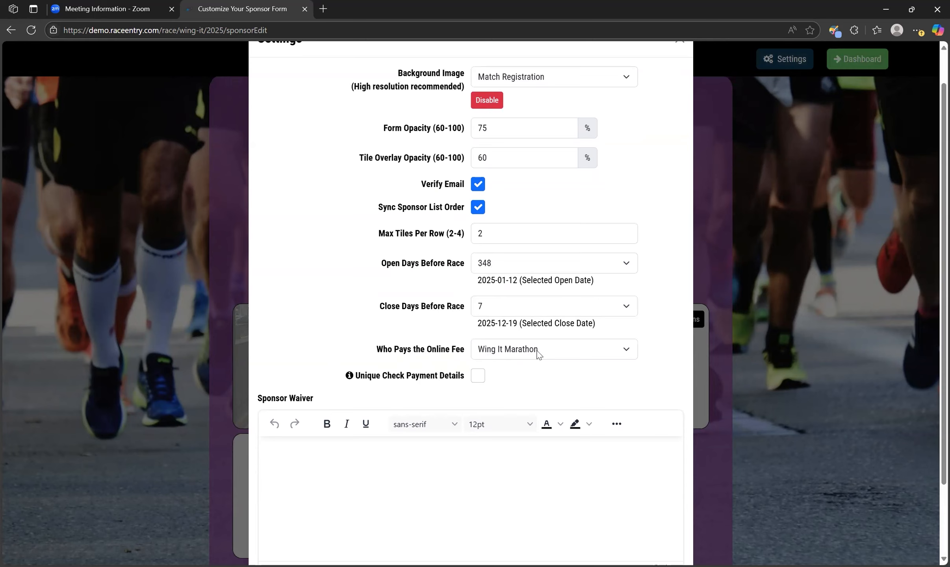
click(497, 358)
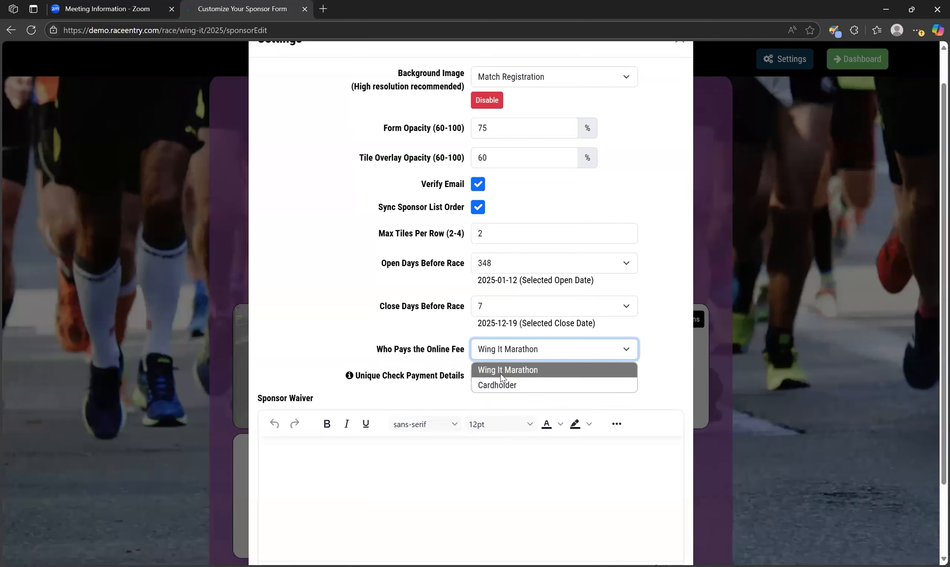
click(500, 373)
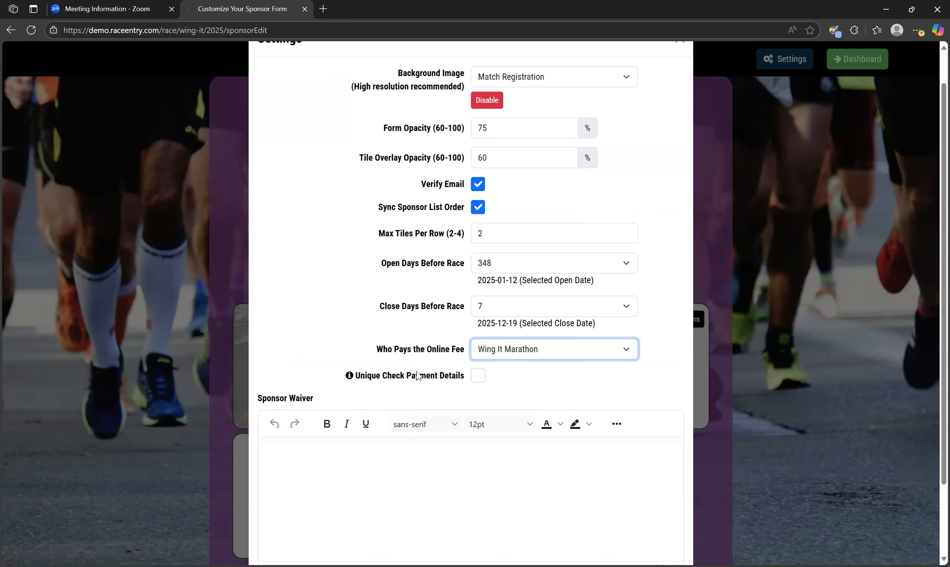
Step: Turn Unique Check Payment Details on and back off
click(475, 379)
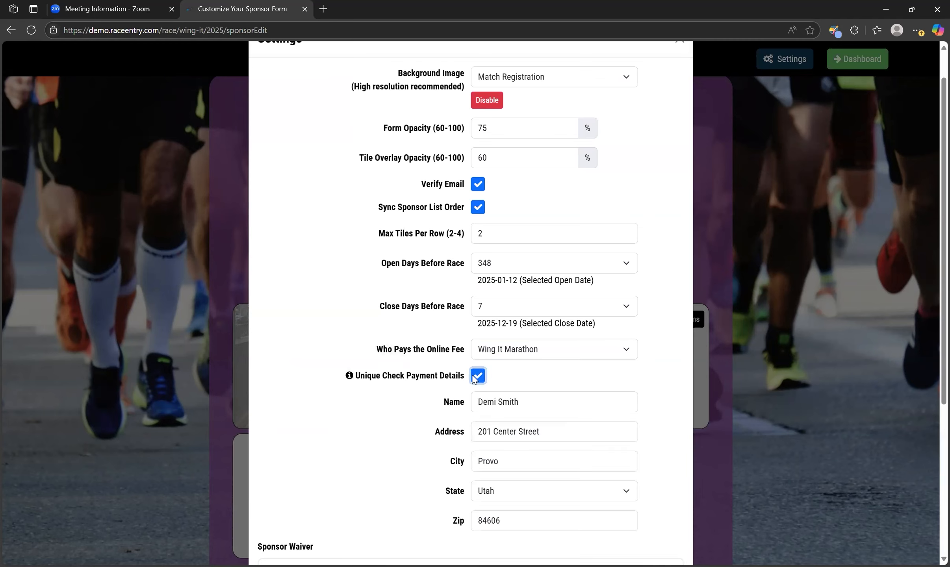
click(478, 379)
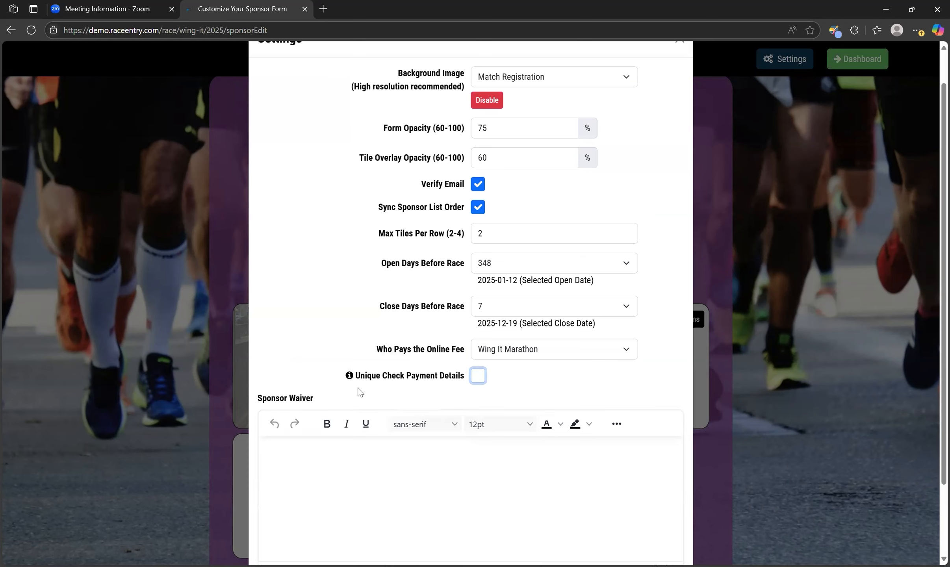
Step: Save the sponsor form settings
scroll(359, 391, down, 2)
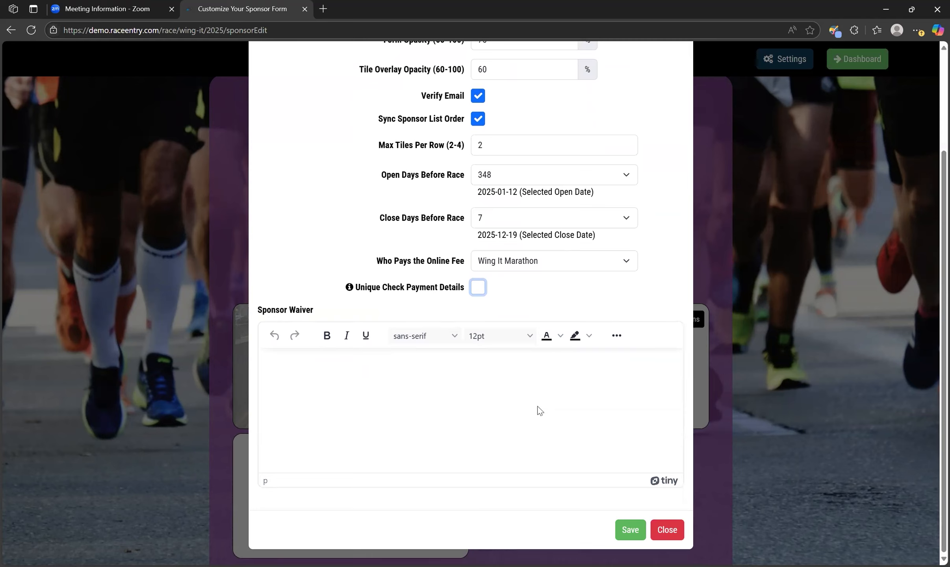
click(619, 536)
click(630, 530)
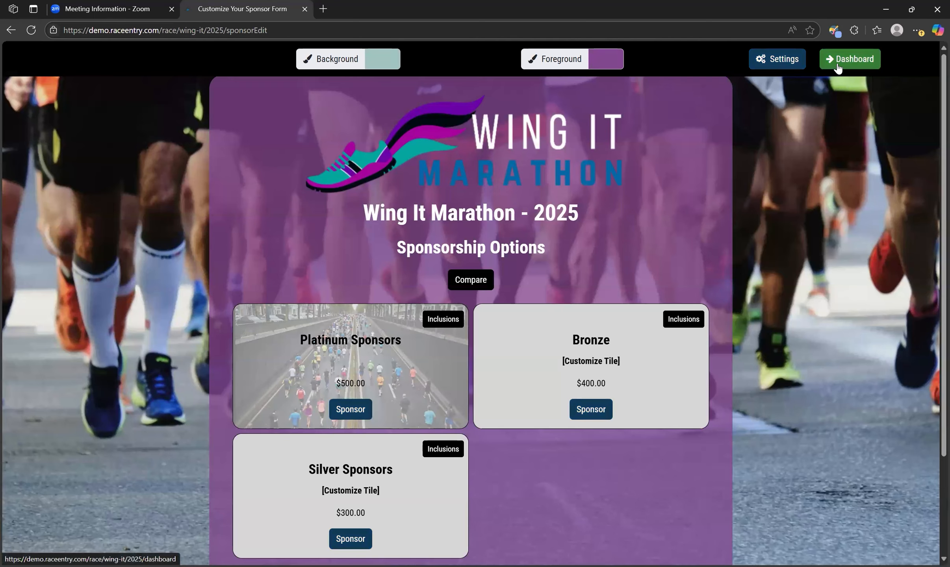
Step: Return to the dashboard and open the Manage Sponsors page
click(837, 68)
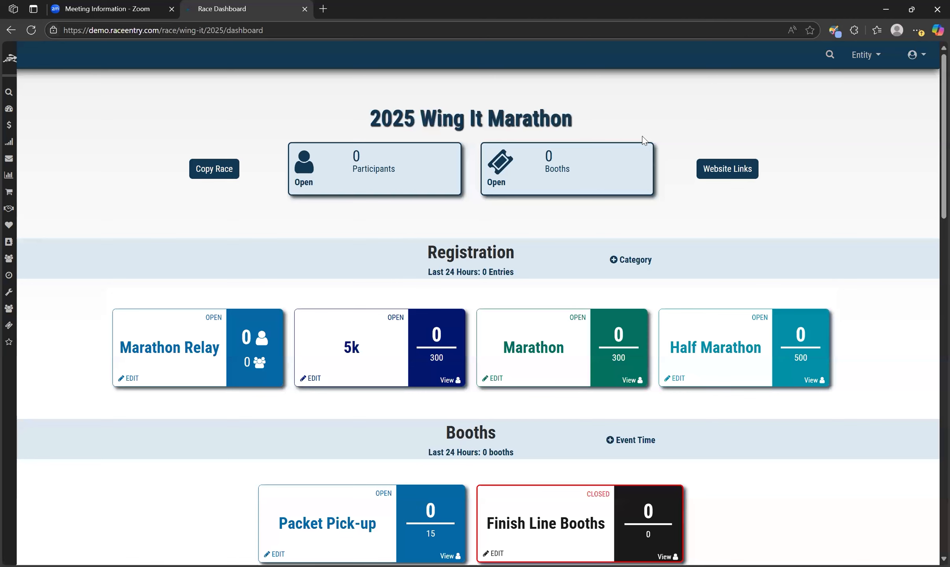
mouse_move(15, 242)
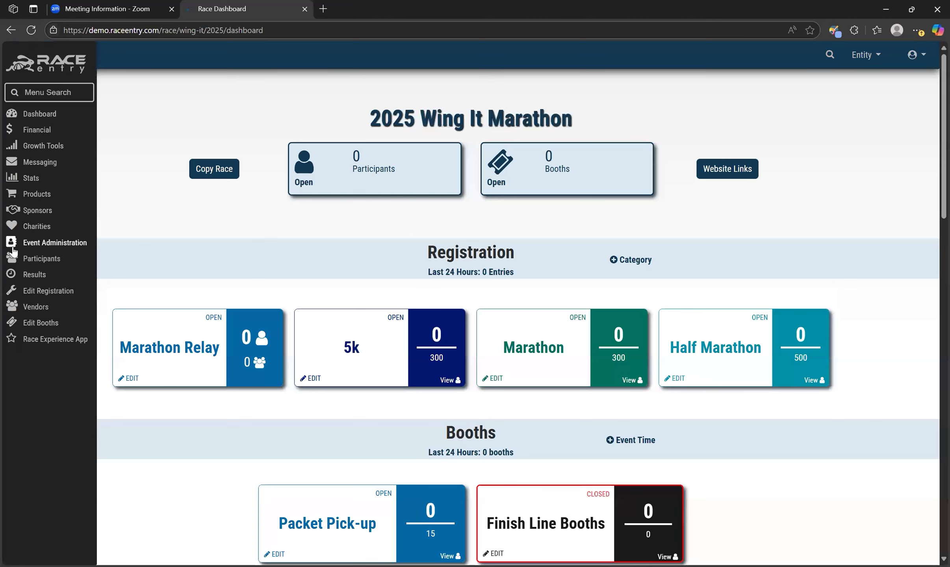
click(28, 215)
click(342, 179)
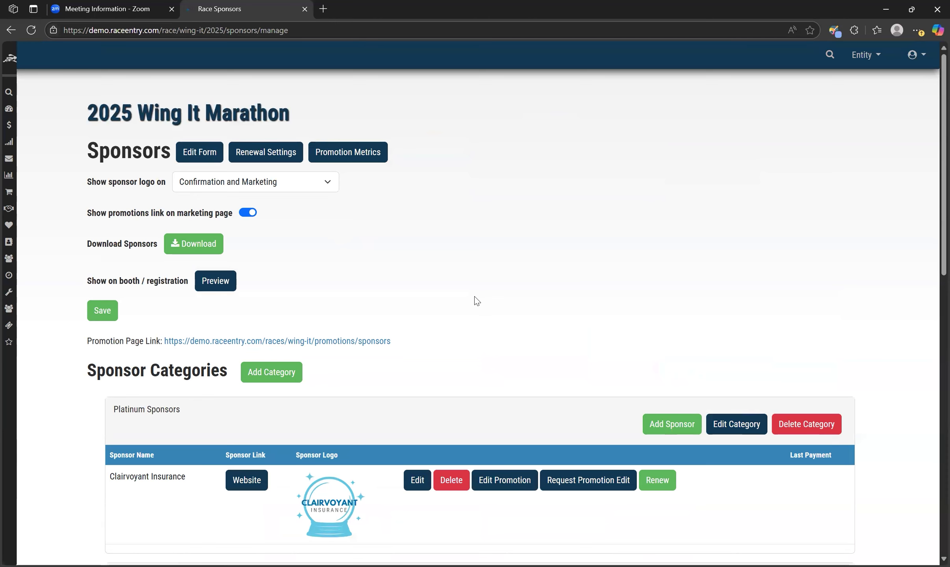
scroll(474, 297, down, 2)
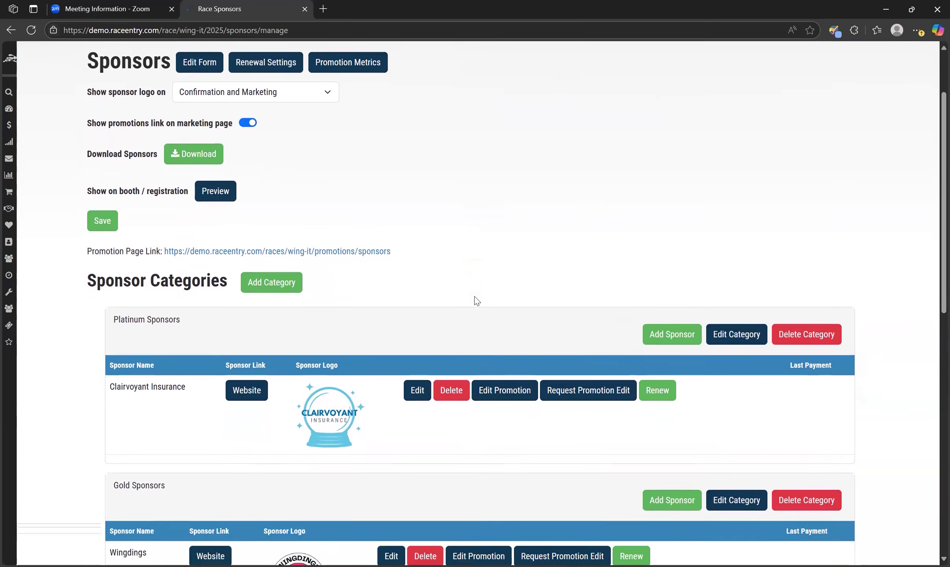
scroll(474, 297, down, 1)
scroll(476, 301, down, 1)
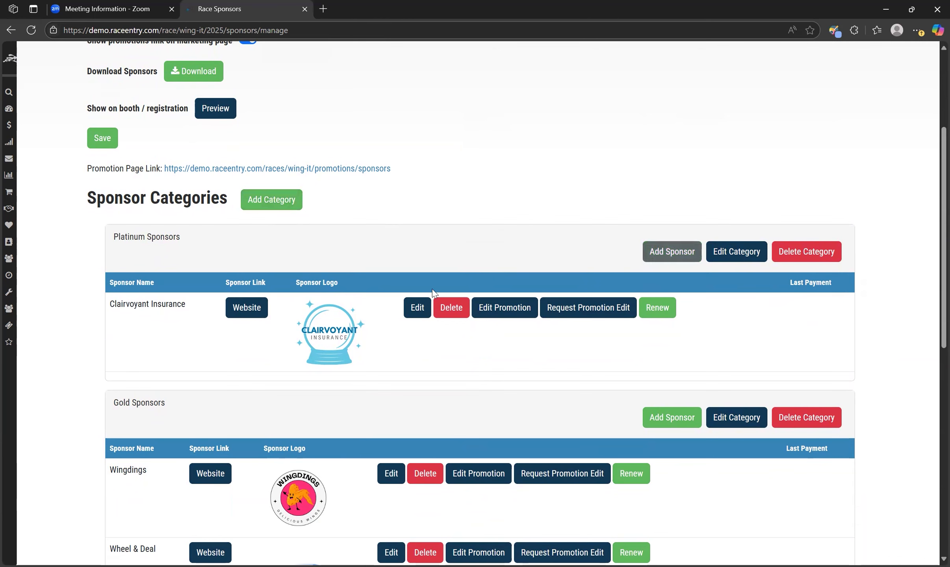
click(282, 208)
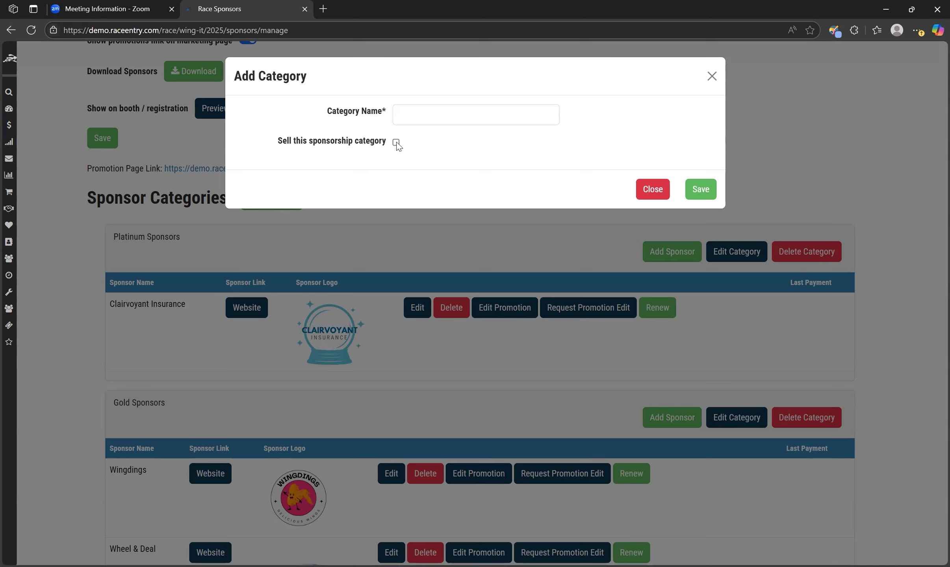
click(396, 144)
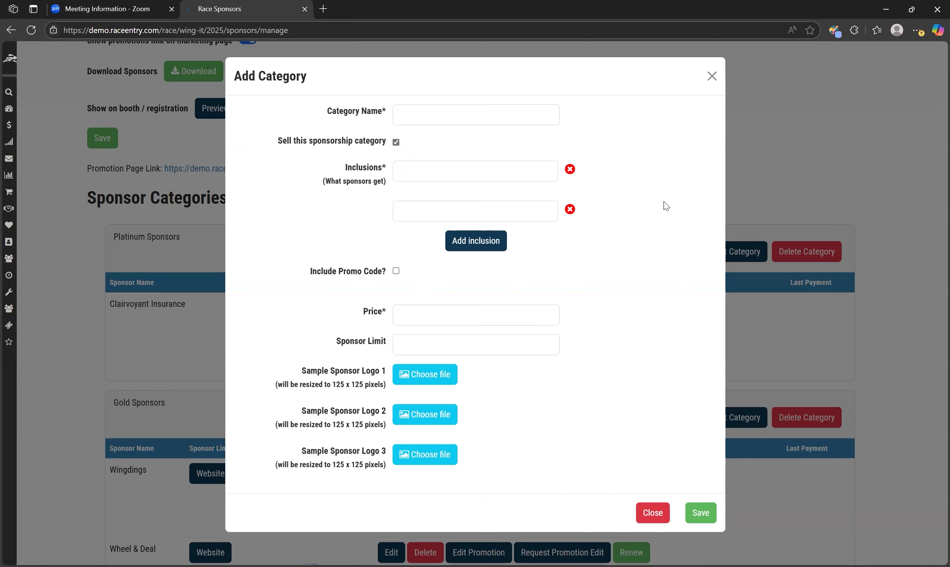
click(712, 75)
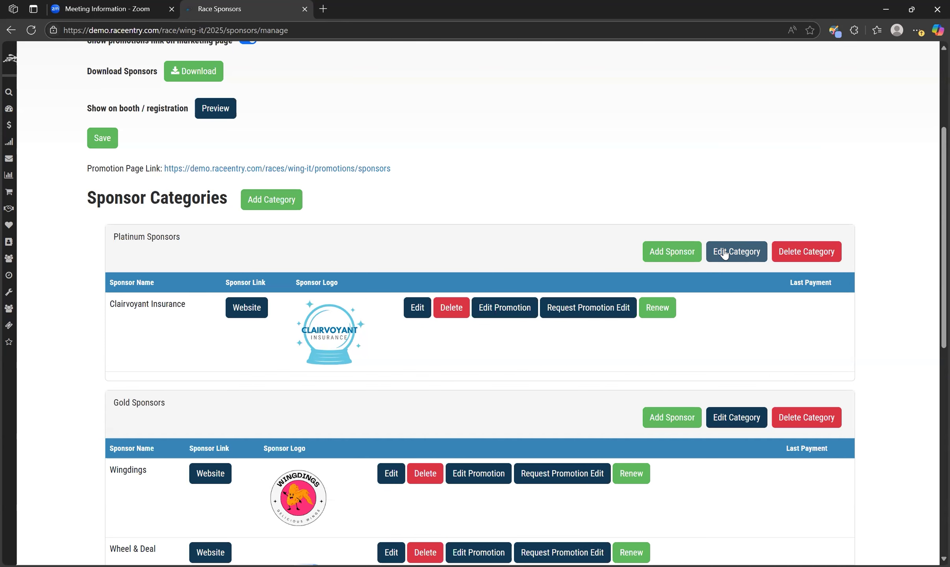
Step: Edit the Platinum Sponsors category and save it with selling enabled
click(724, 254)
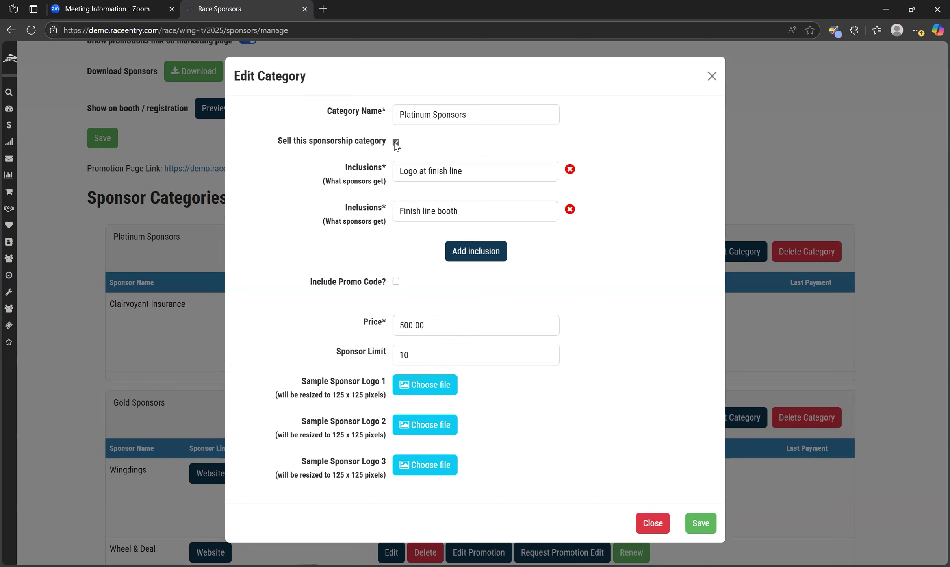
click(396, 143)
click(396, 142)
click(702, 527)
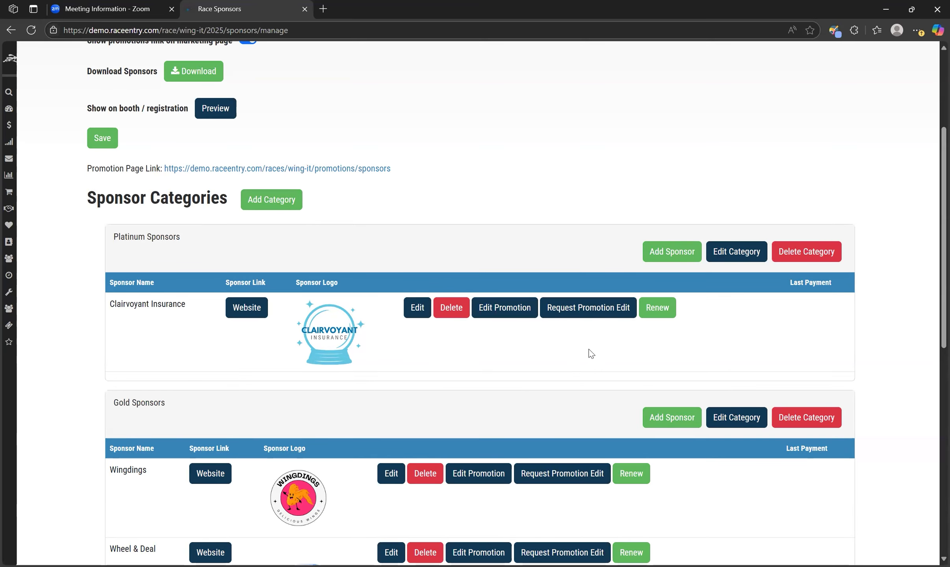
Step: Add a sponsor to Platinum Sponsors and choose to charge for the sponsorship
click(677, 256)
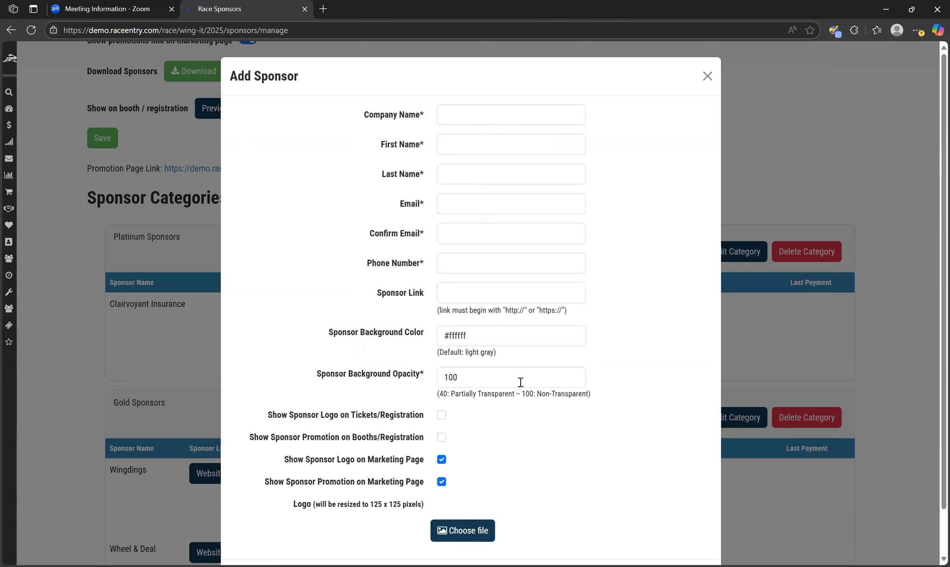
scroll(532, 427, down, 2)
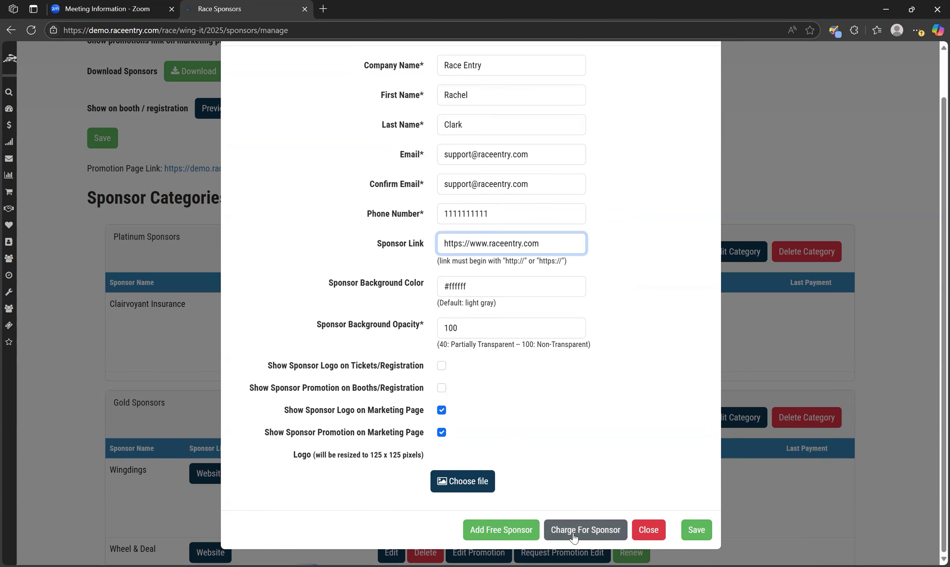
click(573, 536)
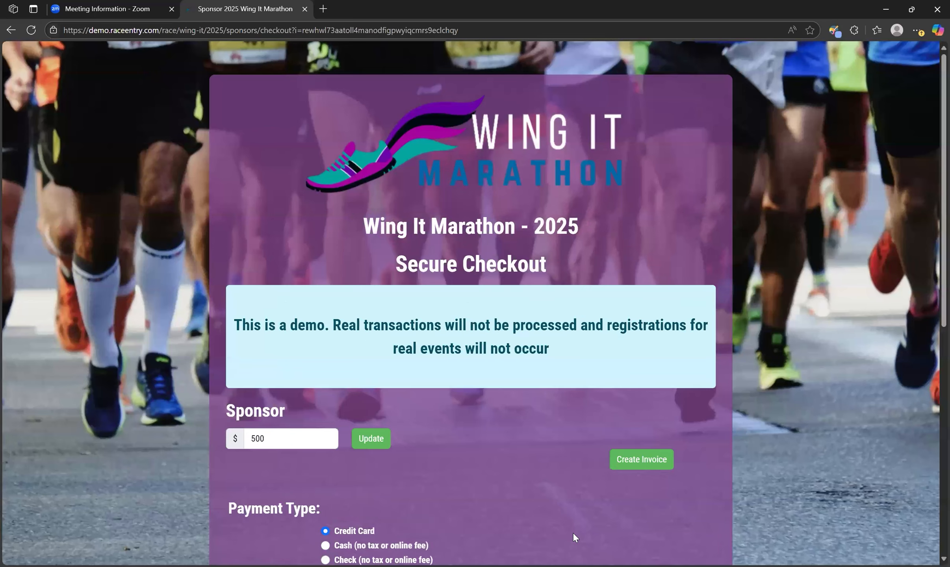
Step: Select Check as the payment type on the sponsorship checkout page
scroll(537, 483, down, 2)
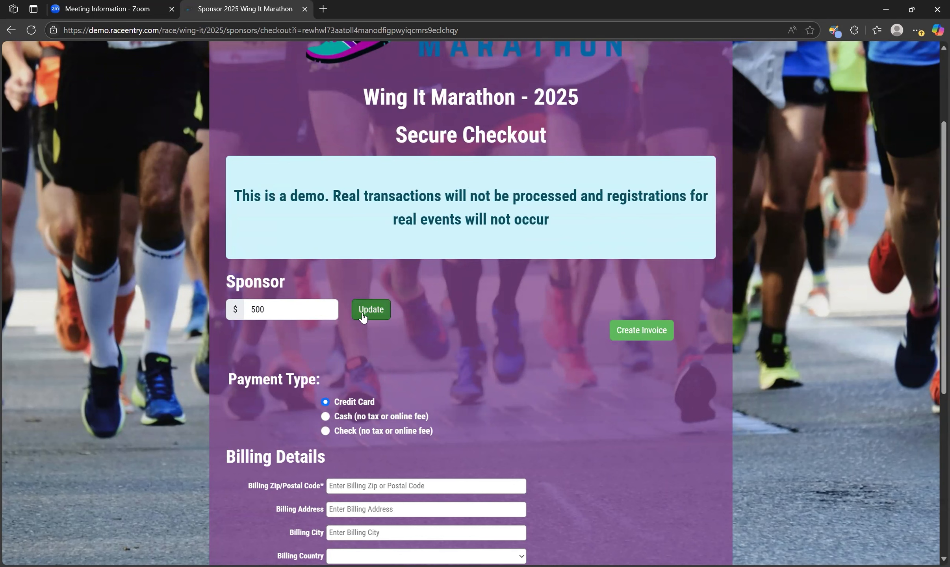
click(274, 309)
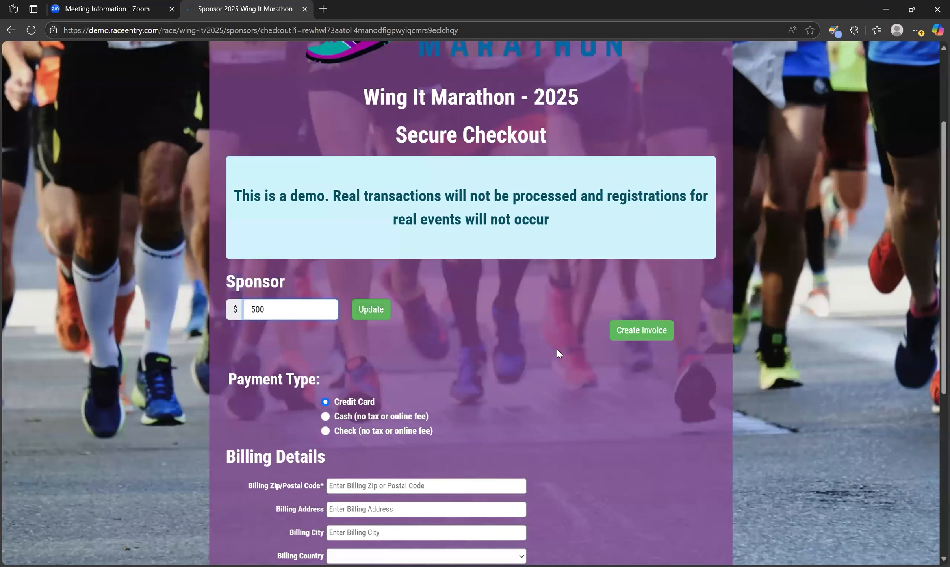
scroll(557, 350, down, 5)
scroll(559, 354, down, 1)
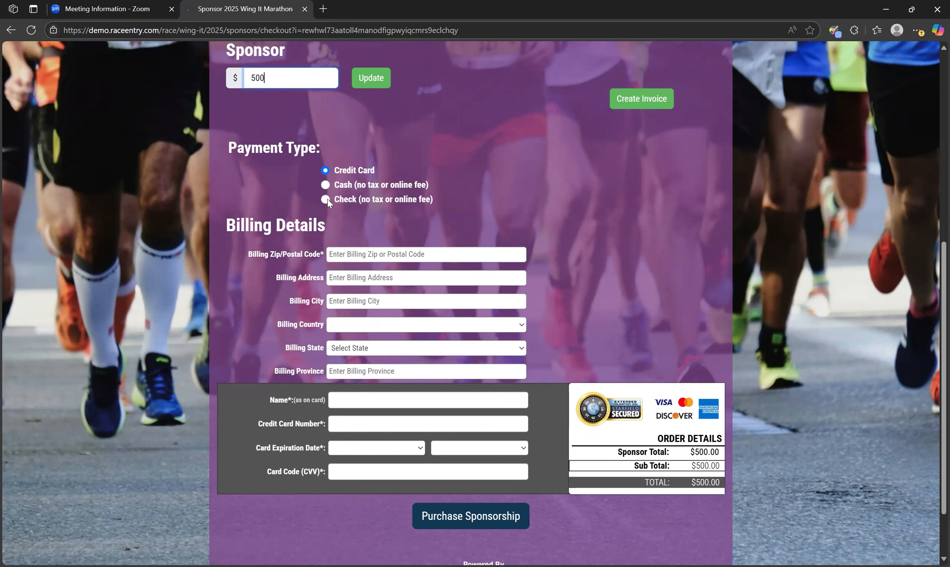
scroll(534, 246, up, 2)
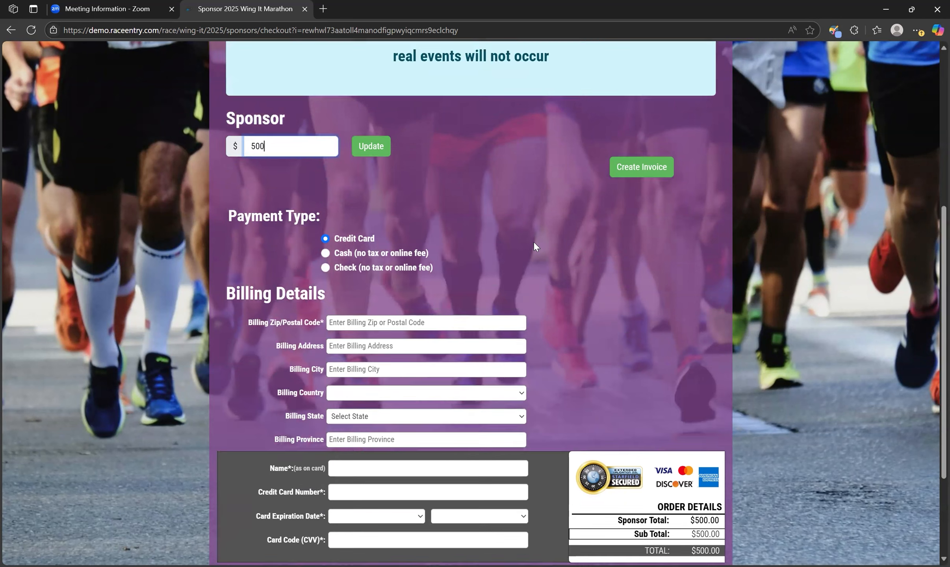
scroll(534, 242, up, 1)
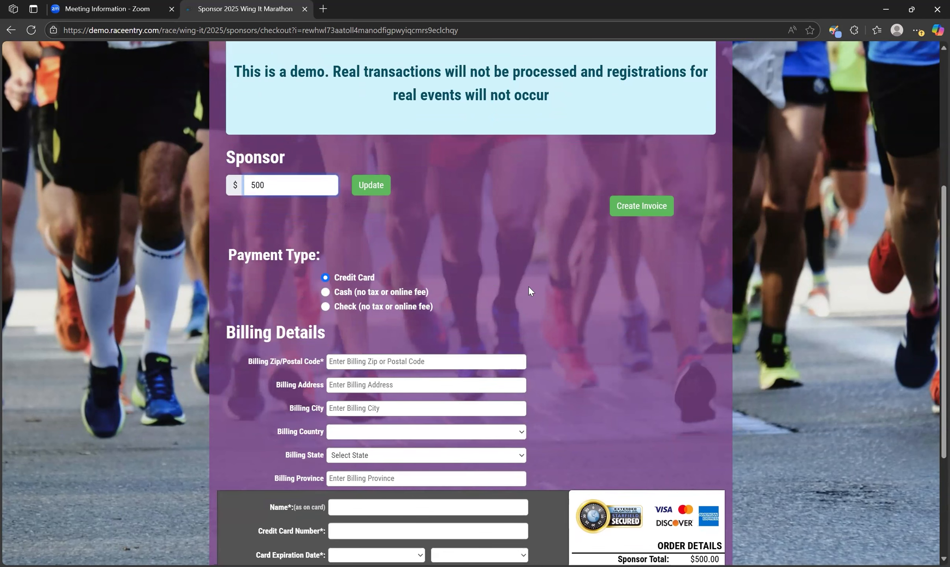
click(325, 306)
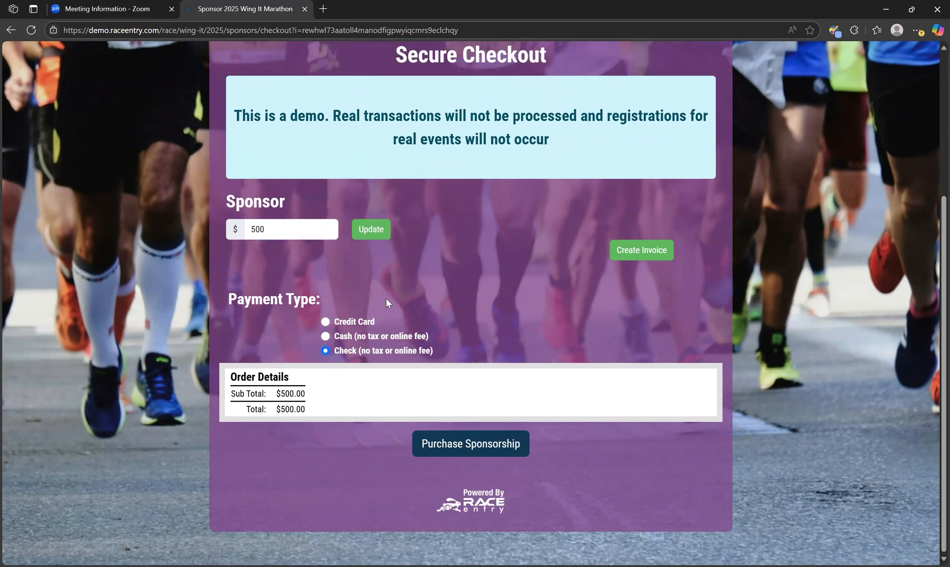
Step: Open the Create Invoice dialog and close it
click(643, 255)
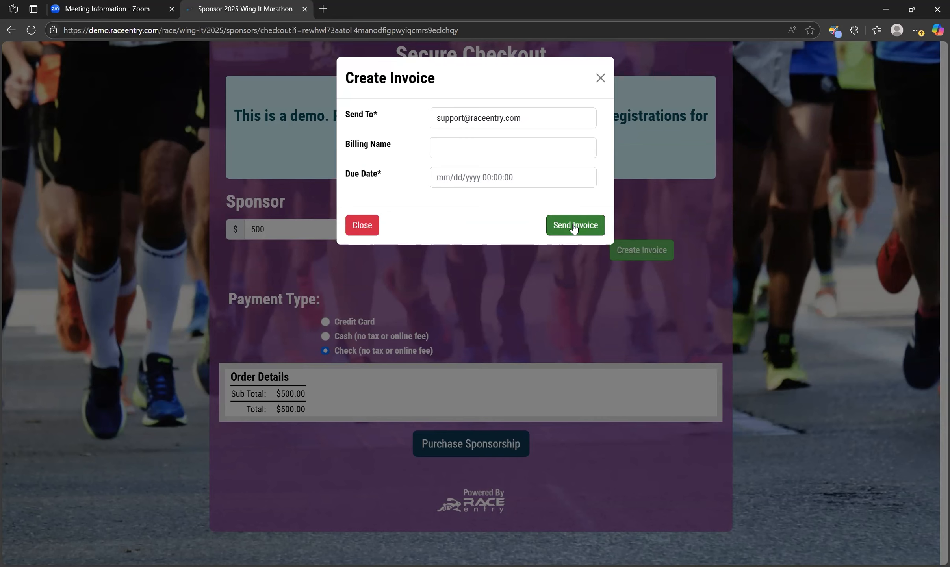
click(601, 78)
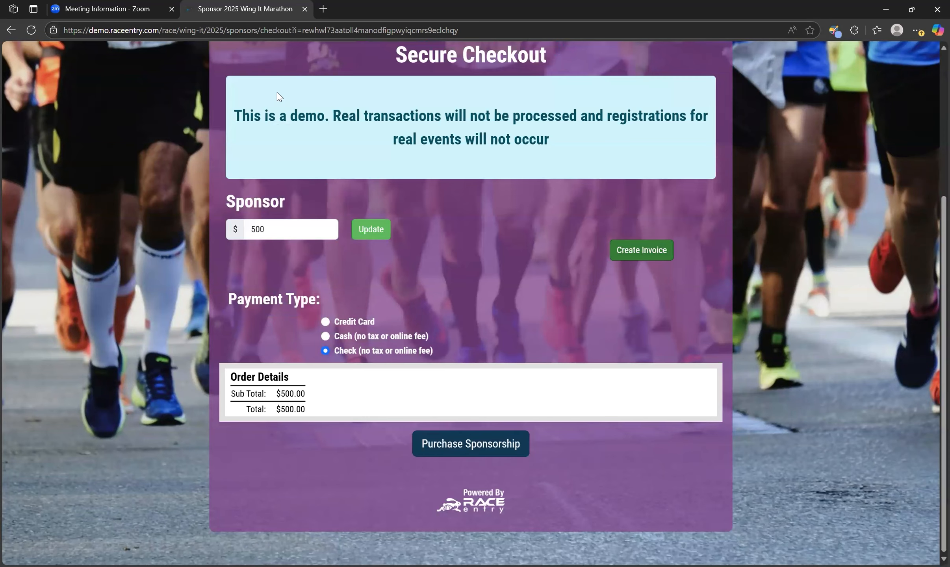
Step: Purchase the sponsorship
scroll(277, 92, up, 3)
scroll(277, 92, down, 3)
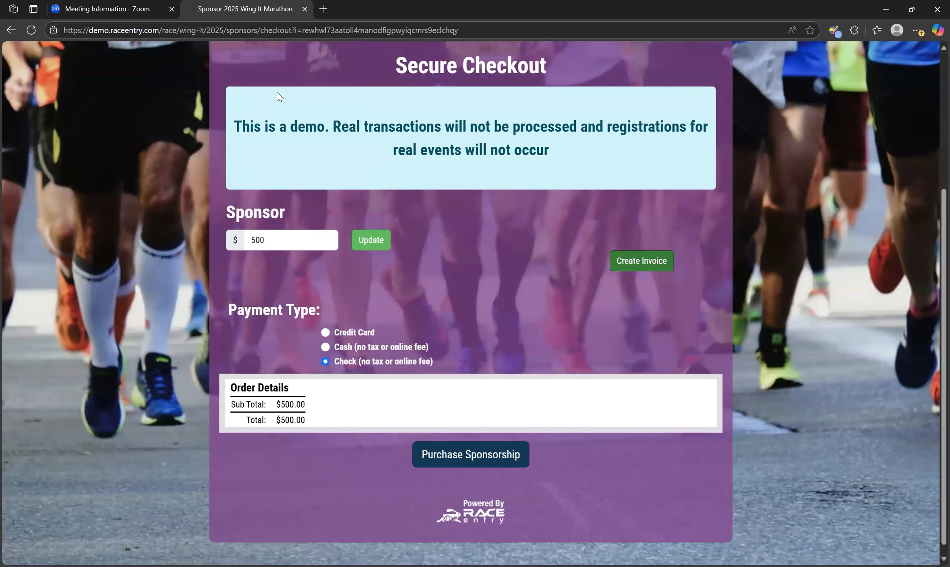
click(464, 456)
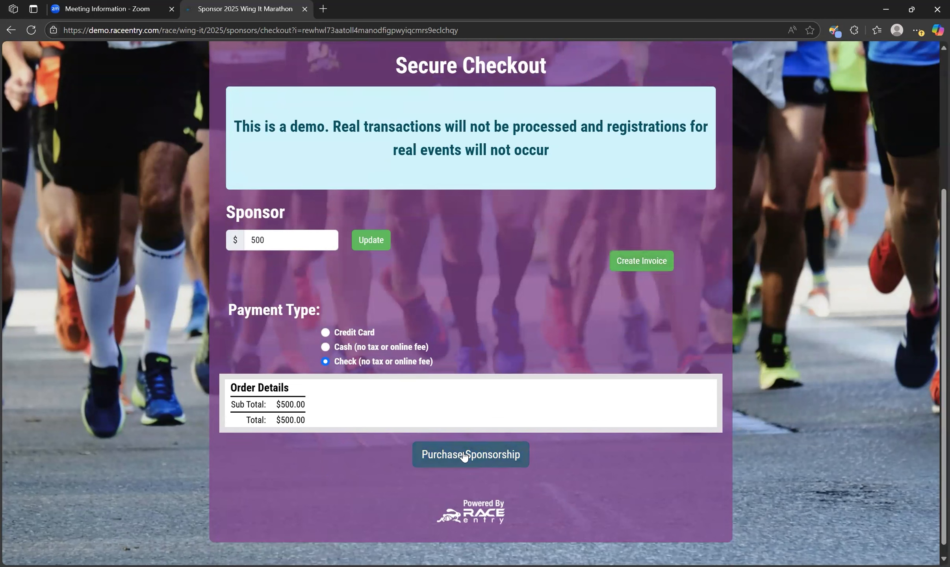
Step: Review the Platinum Sponsors list on the sponsors management page
scroll(451, 329, down, 4)
scroll(451, 329, down, 3)
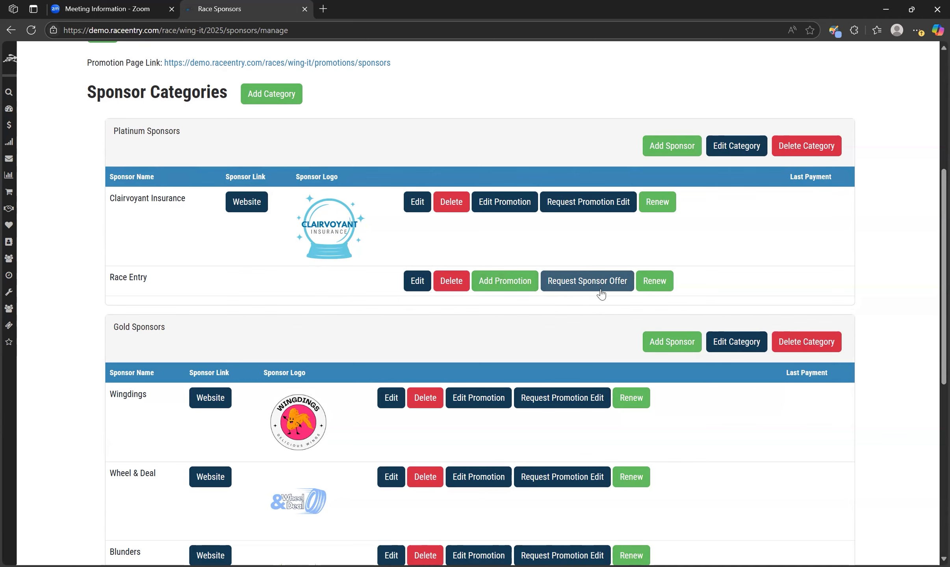
scroll(597, 308, up, 1)
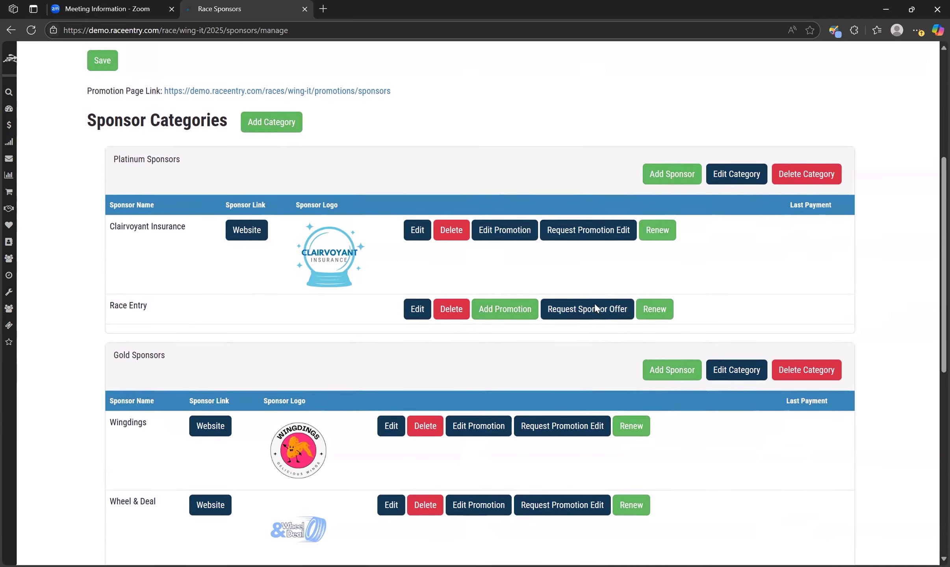
scroll(595, 307, up, 2)
scroll(595, 308, up, 3)
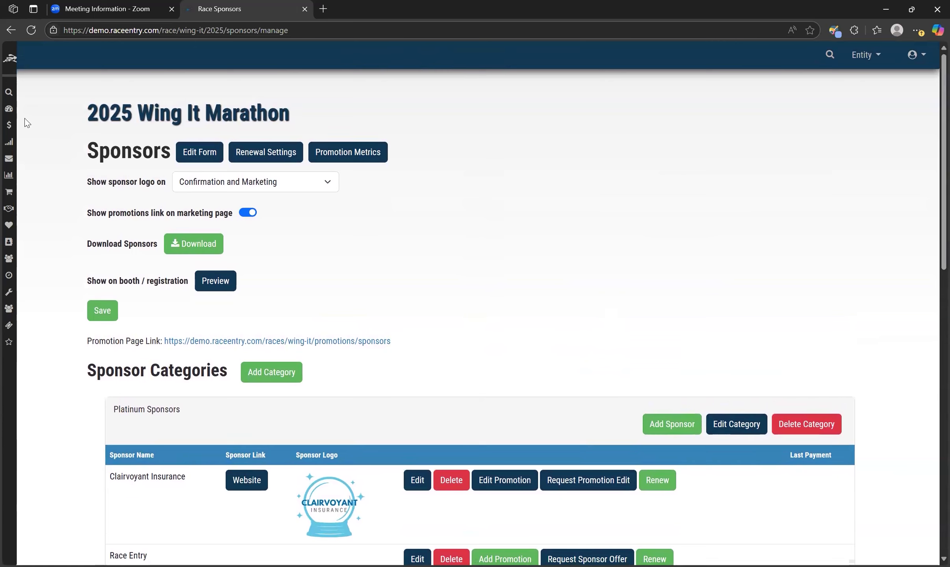
Step: Go to the race dashboard's website links and open the Purchase Sponsorship public page
click(14, 116)
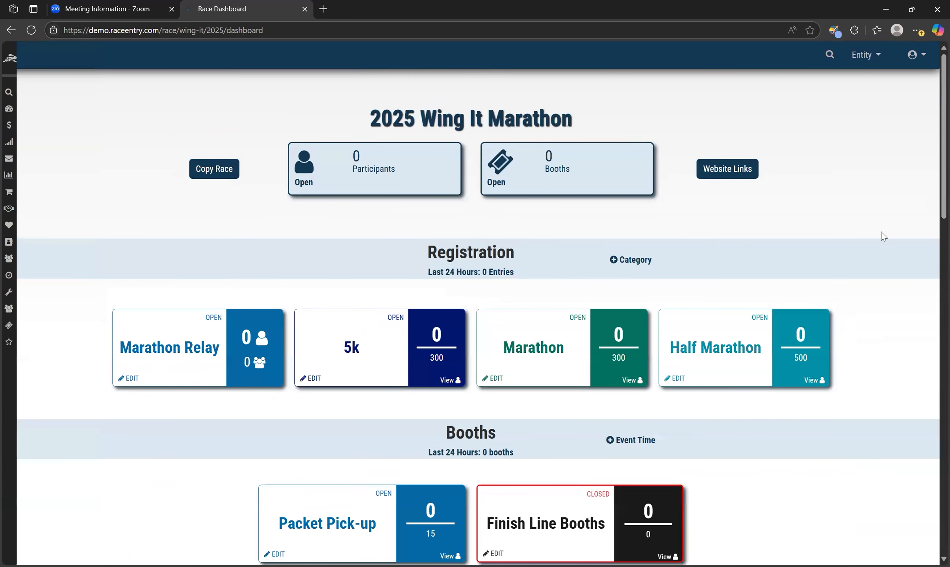
click(727, 169)
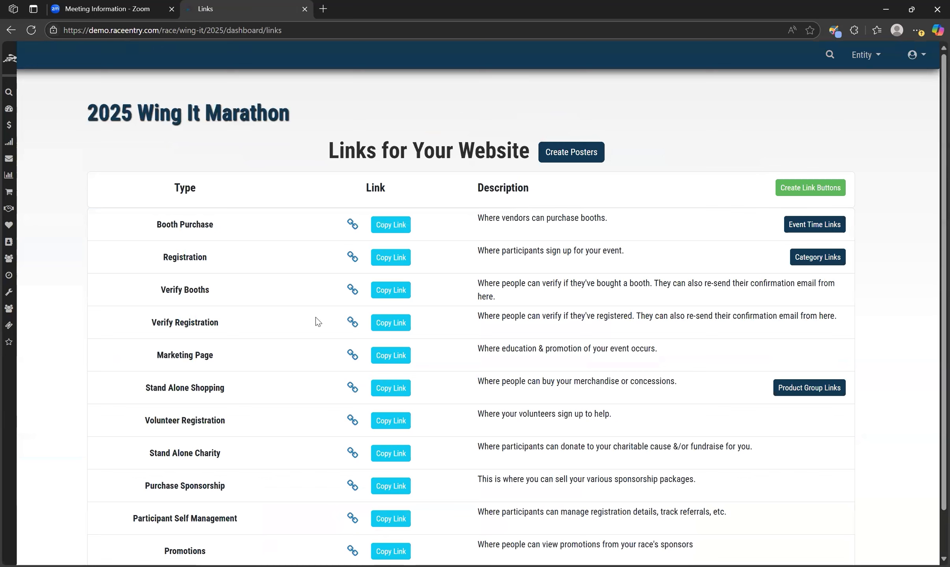
click(352, 487)
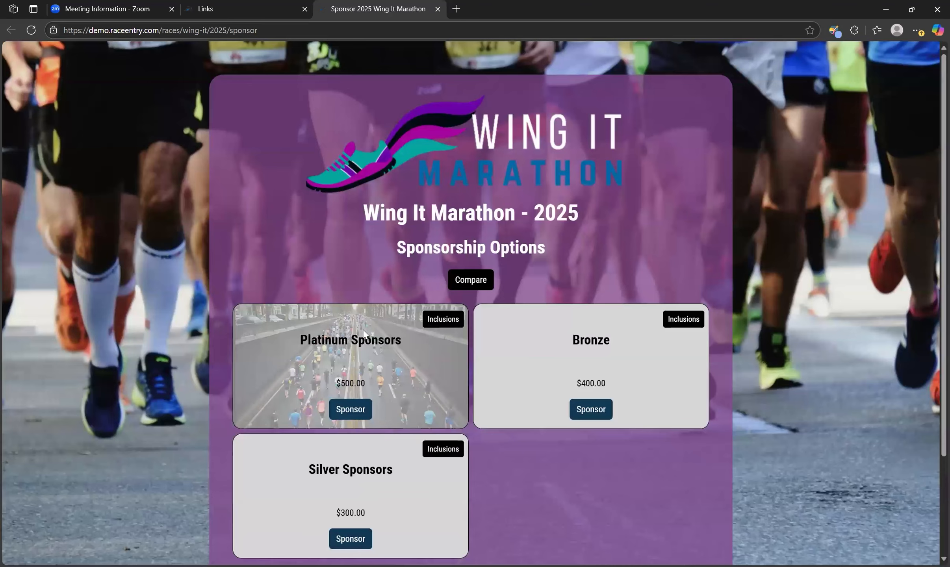
Step: Open the comparison of sponsorship packages on the public sponsorship page and close it
scroll(629, 487, down, 3)
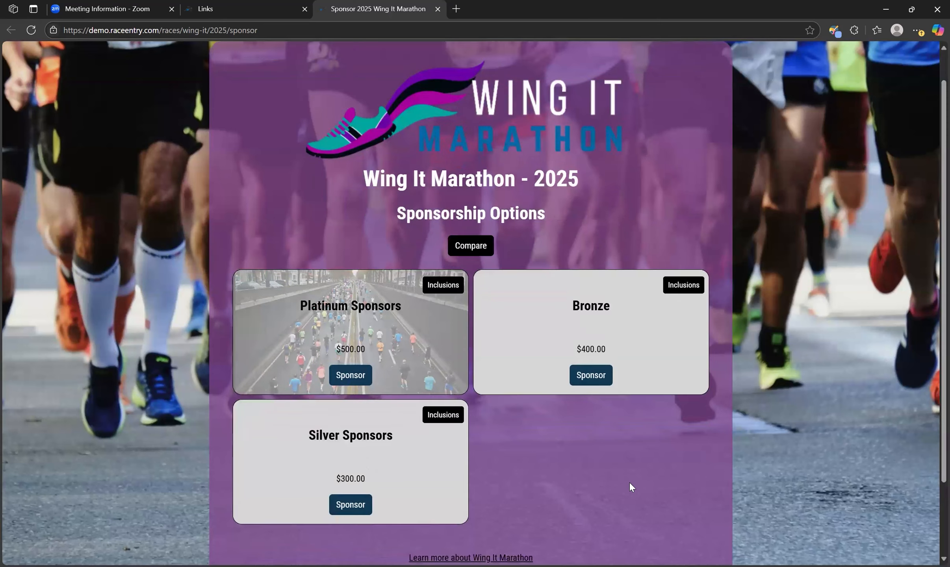
scroll(629, 483, up, 1)
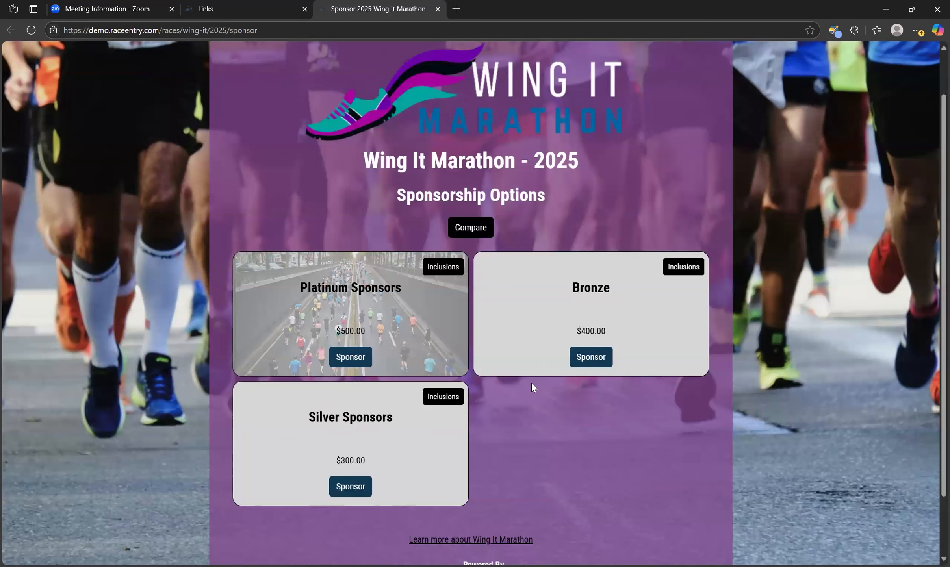
scroll(532, 383, up, 1)
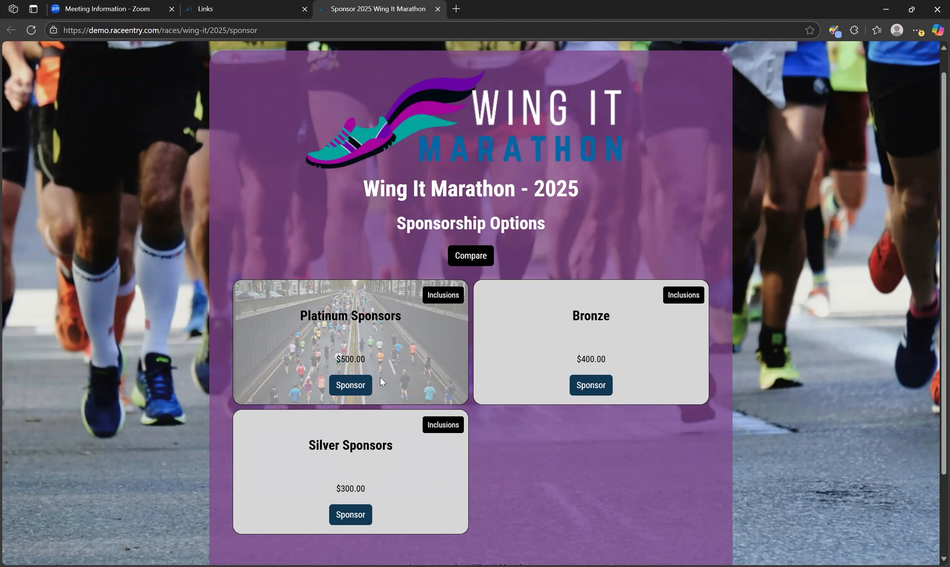
click(479, 256)
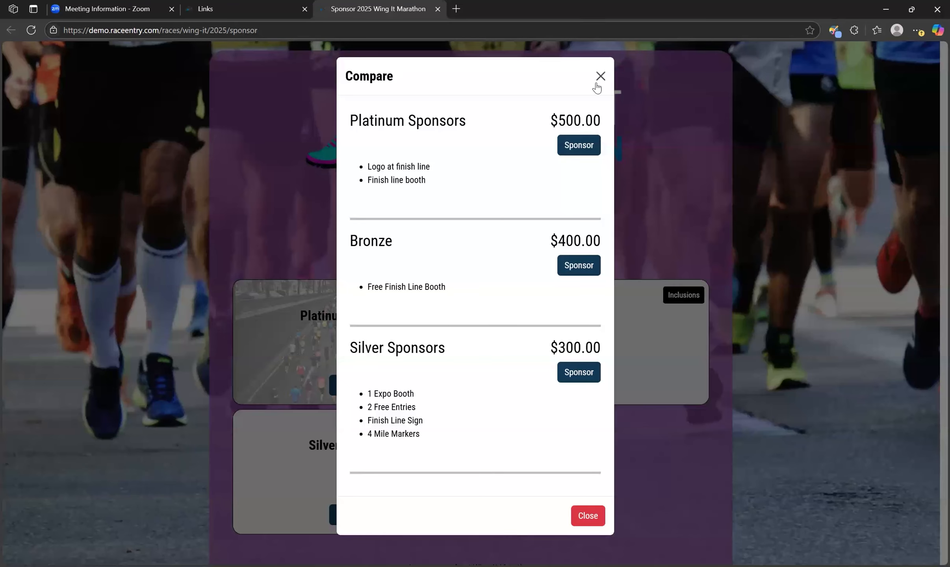
click(600, 79)
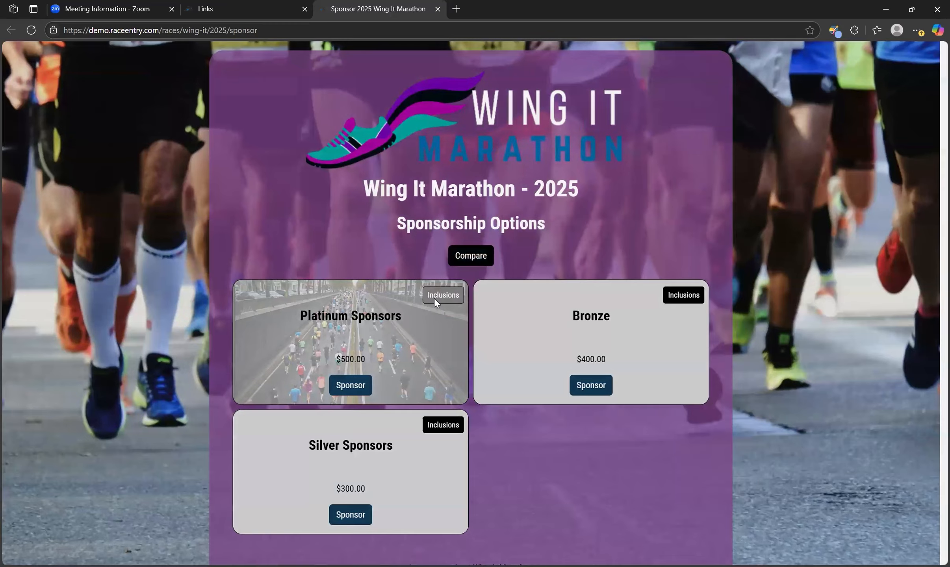
Step: View the Platinum Sponsors inclusions, close them, and return to the website links tab
click(433, 298)
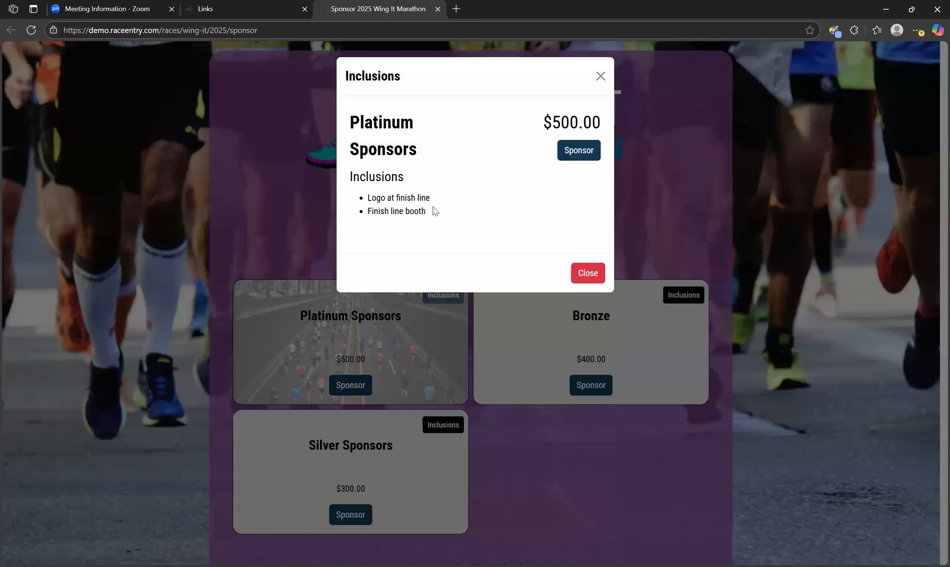
click(600, 77)
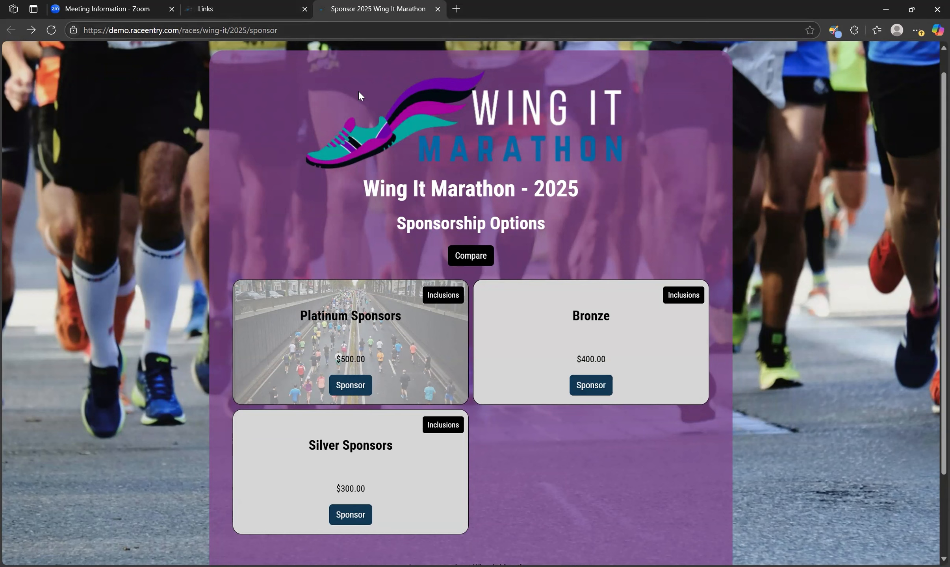
click(236, 16)
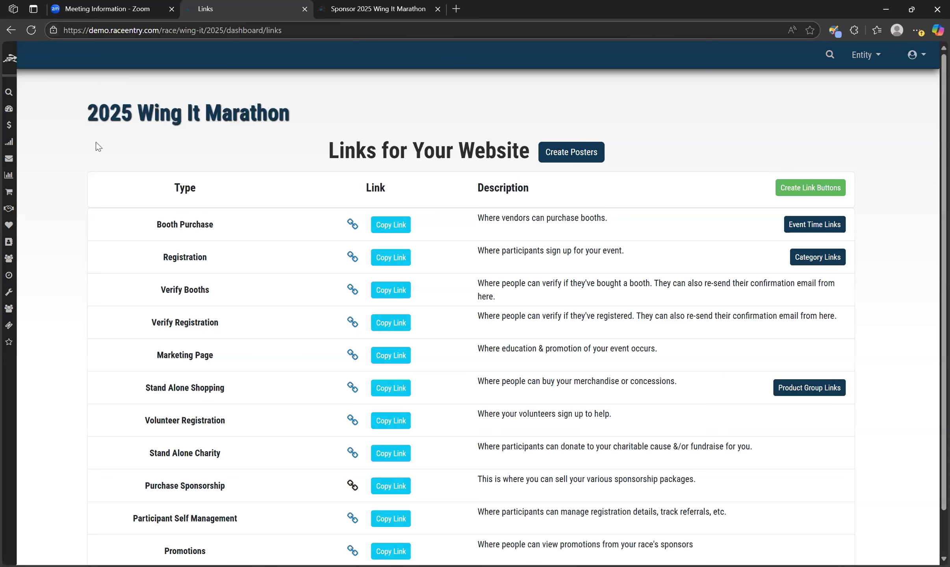